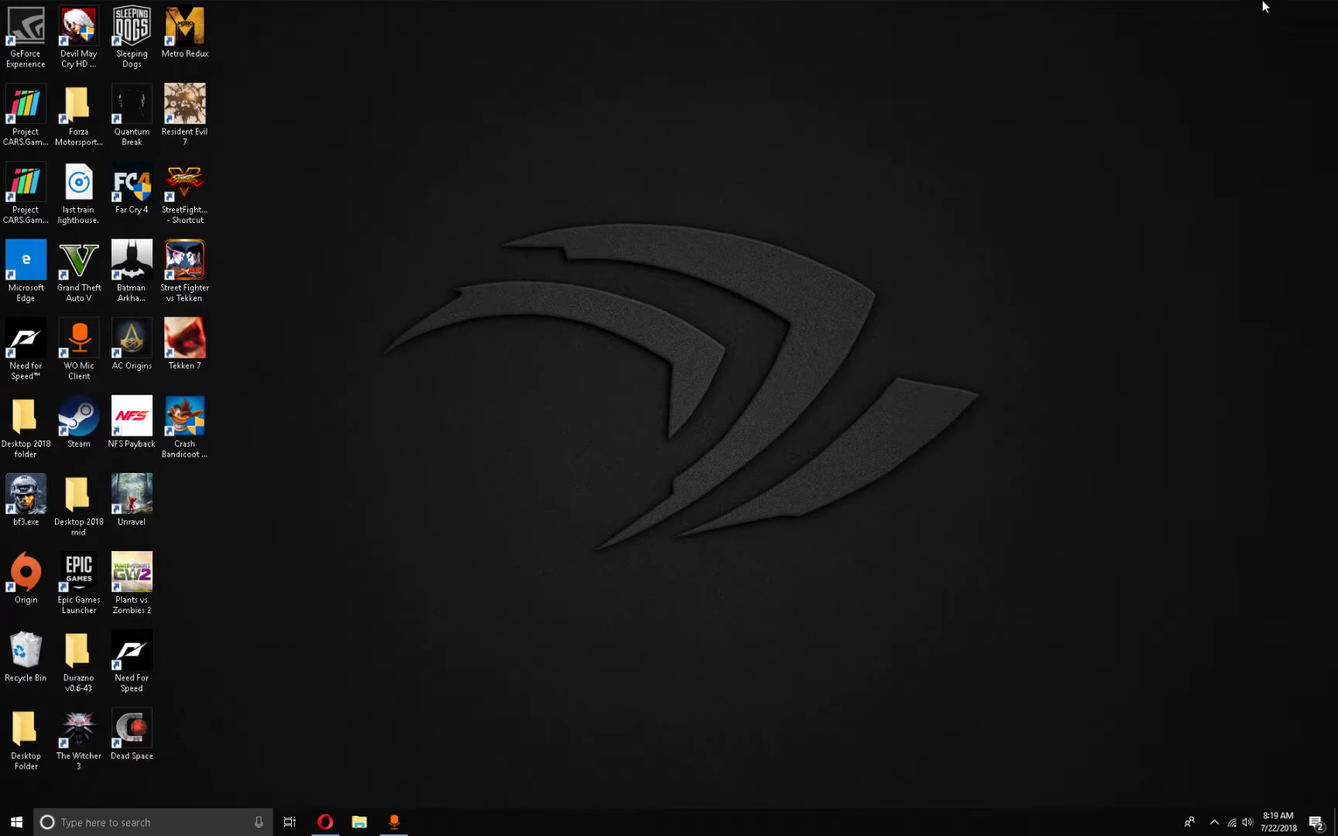
Send ePSXe.exe from G (B:)\ePSXe205 to the desktop as a shortcut, then close Explorer
{"action": "double_click", "coordinate": [37, 413]}
{"action": "left_click", "coordinate": [45, 255]}
{"action": "double_click", "coordinate": [178, 204]}
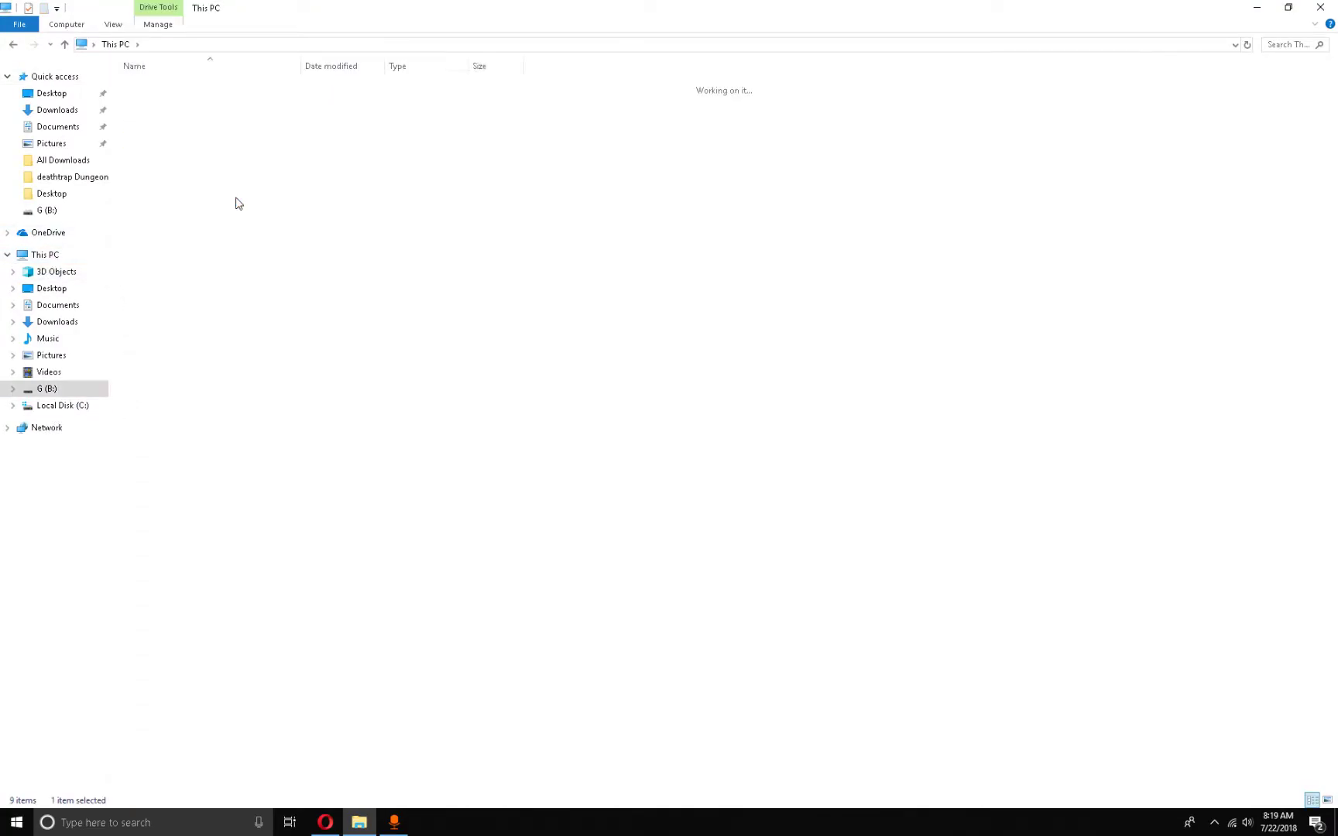
{"action": "double_click", "coordinate": [173, 239]}
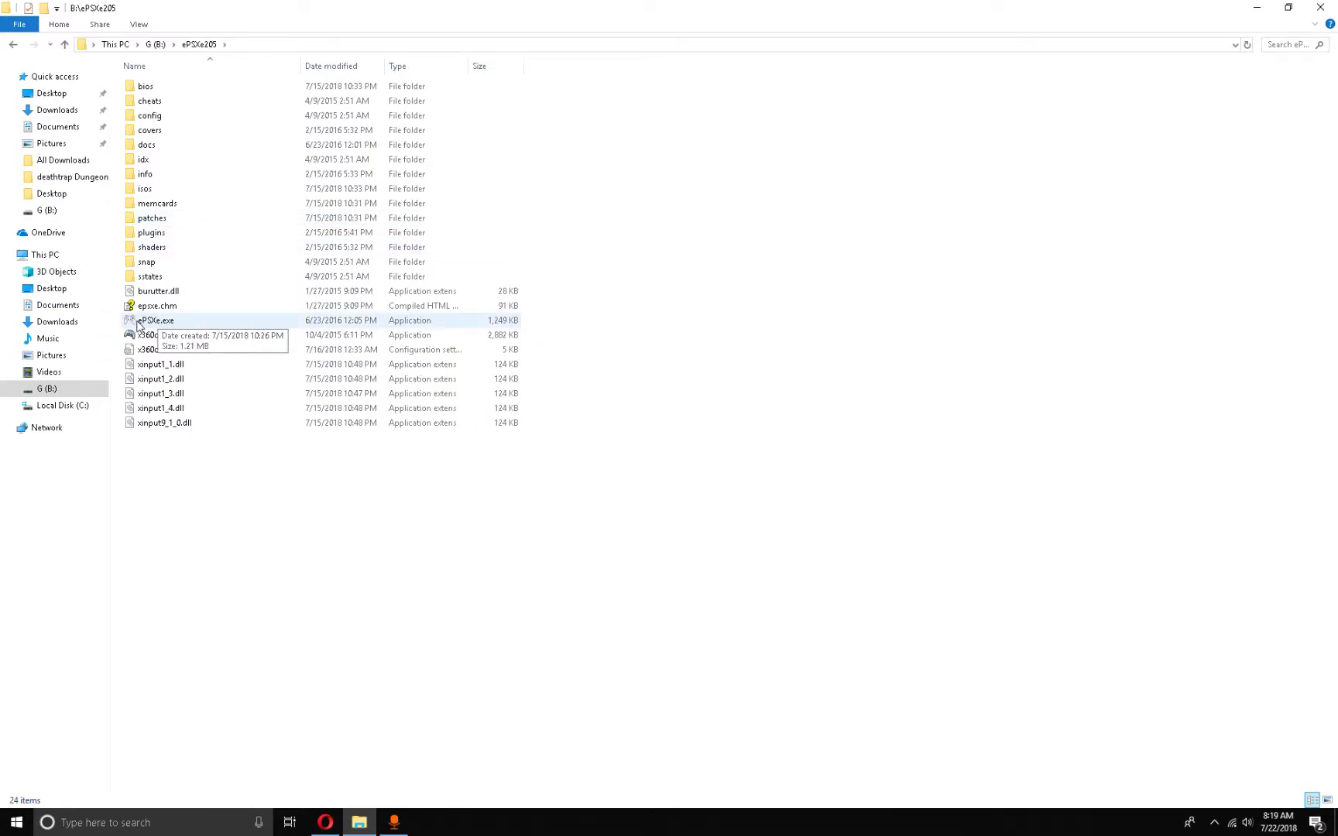
{"action": "right_click", "coordinate": [173, 321]}
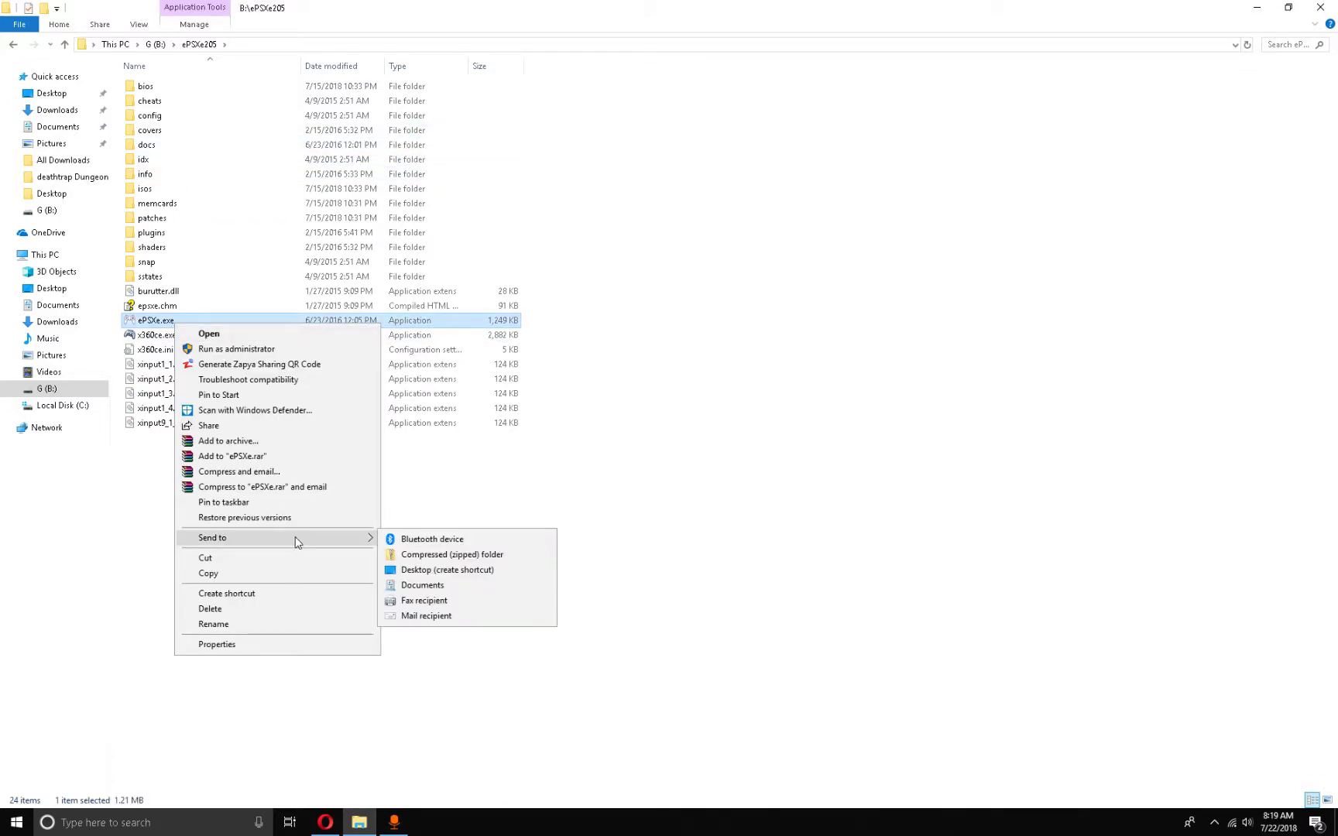
{"action": "left_click", "coordinate": [464, 576]}
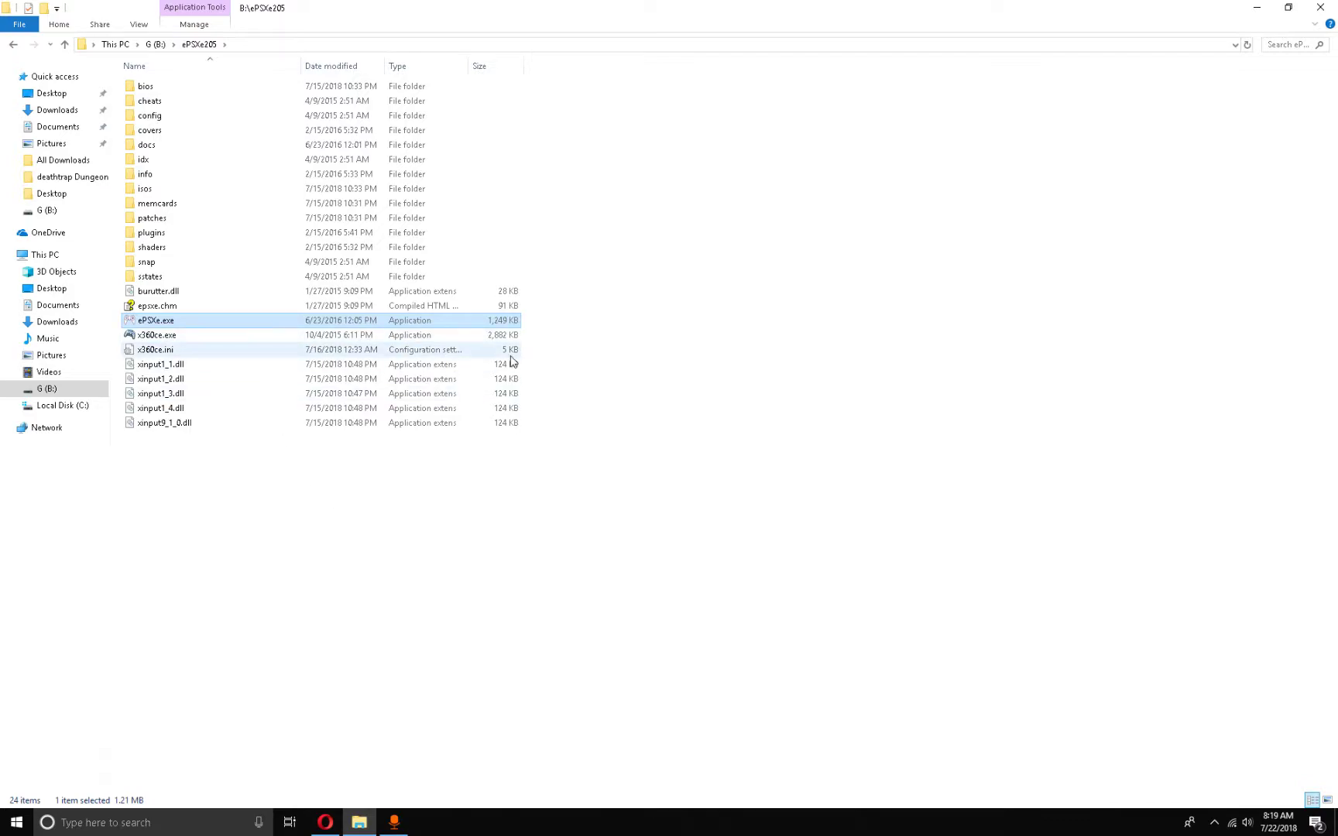
{"action": "left_click", "coordinate": [1319, 7]}
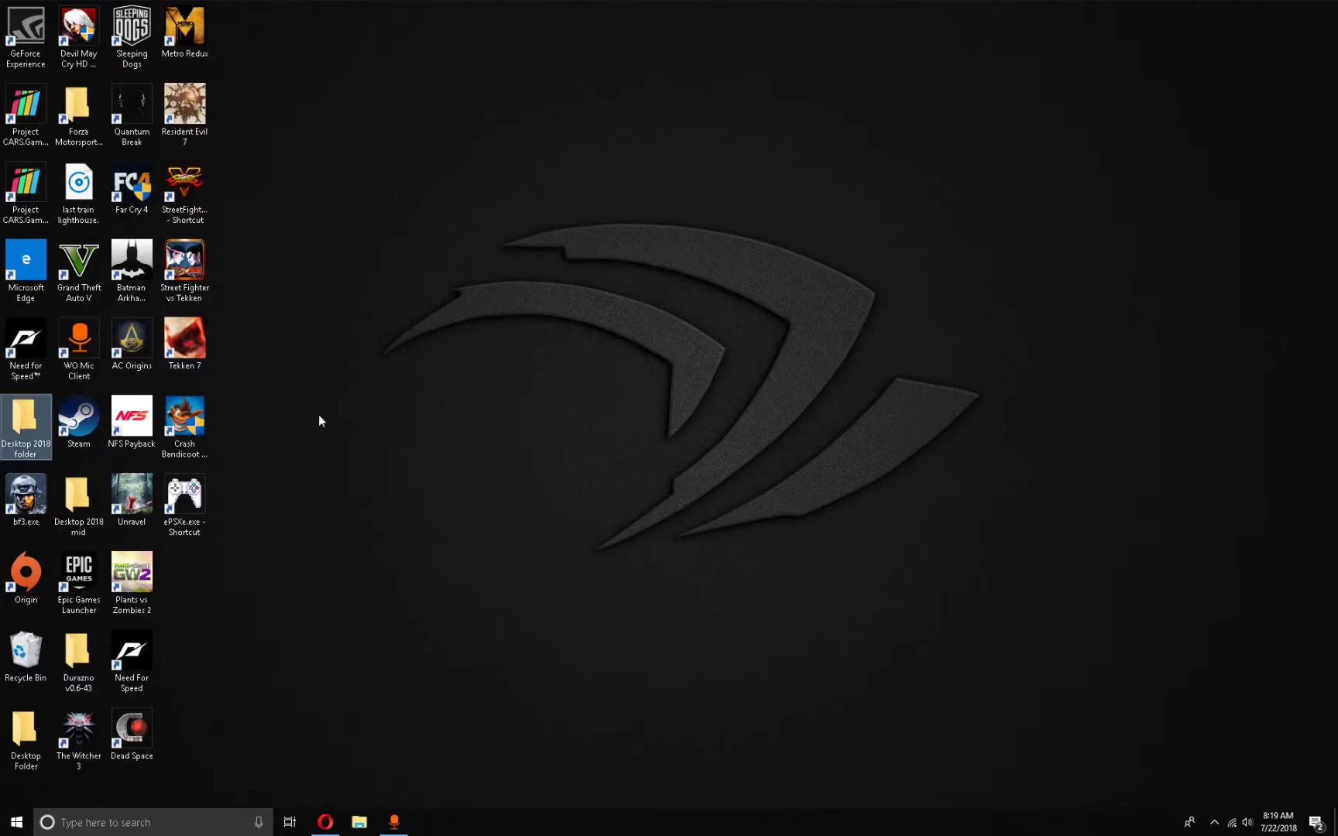
Append -loadbin "" to the end of the ePSXe shortcut's Target in its Properties
{"action": "right_click", "coordinate": [183, 502]}
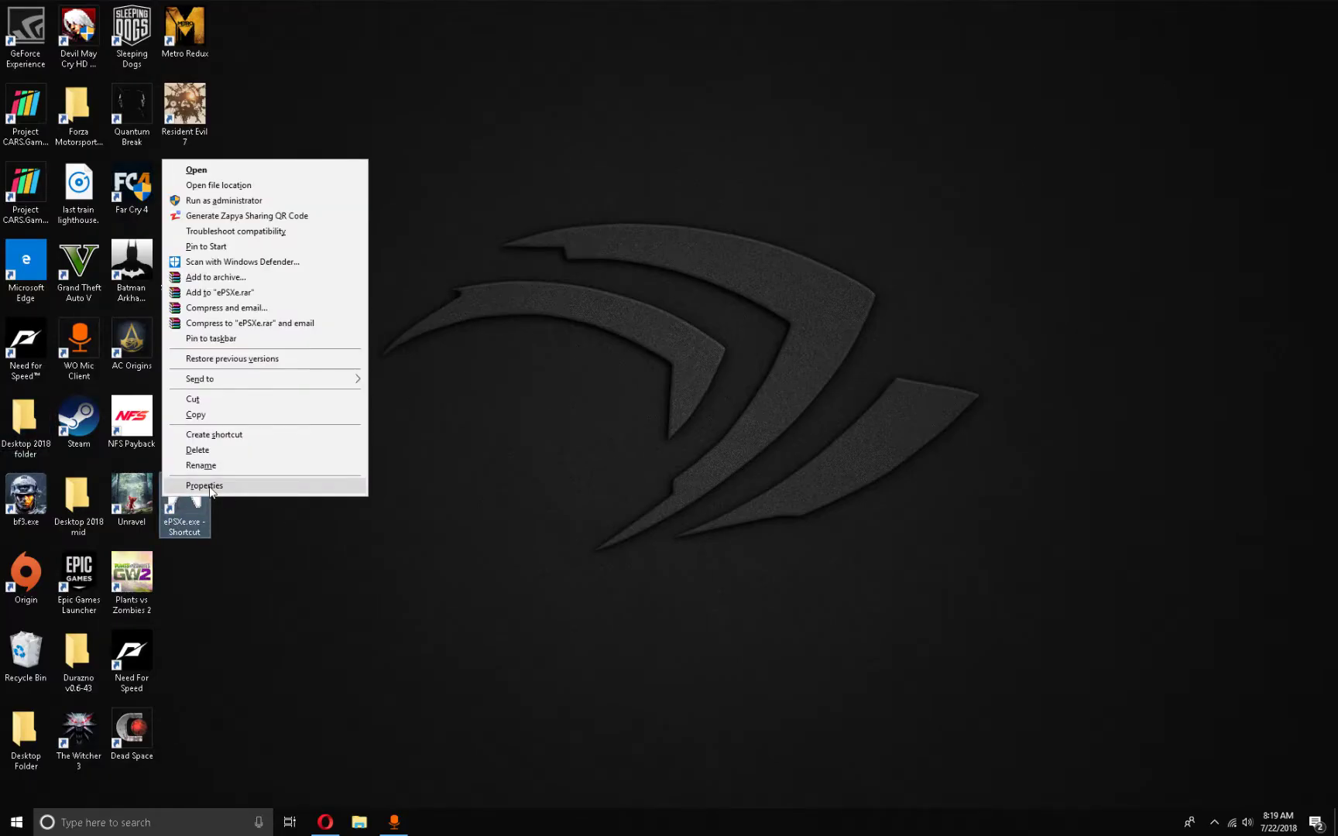
{"action": "left_click", "coordinate": [236, 490]}
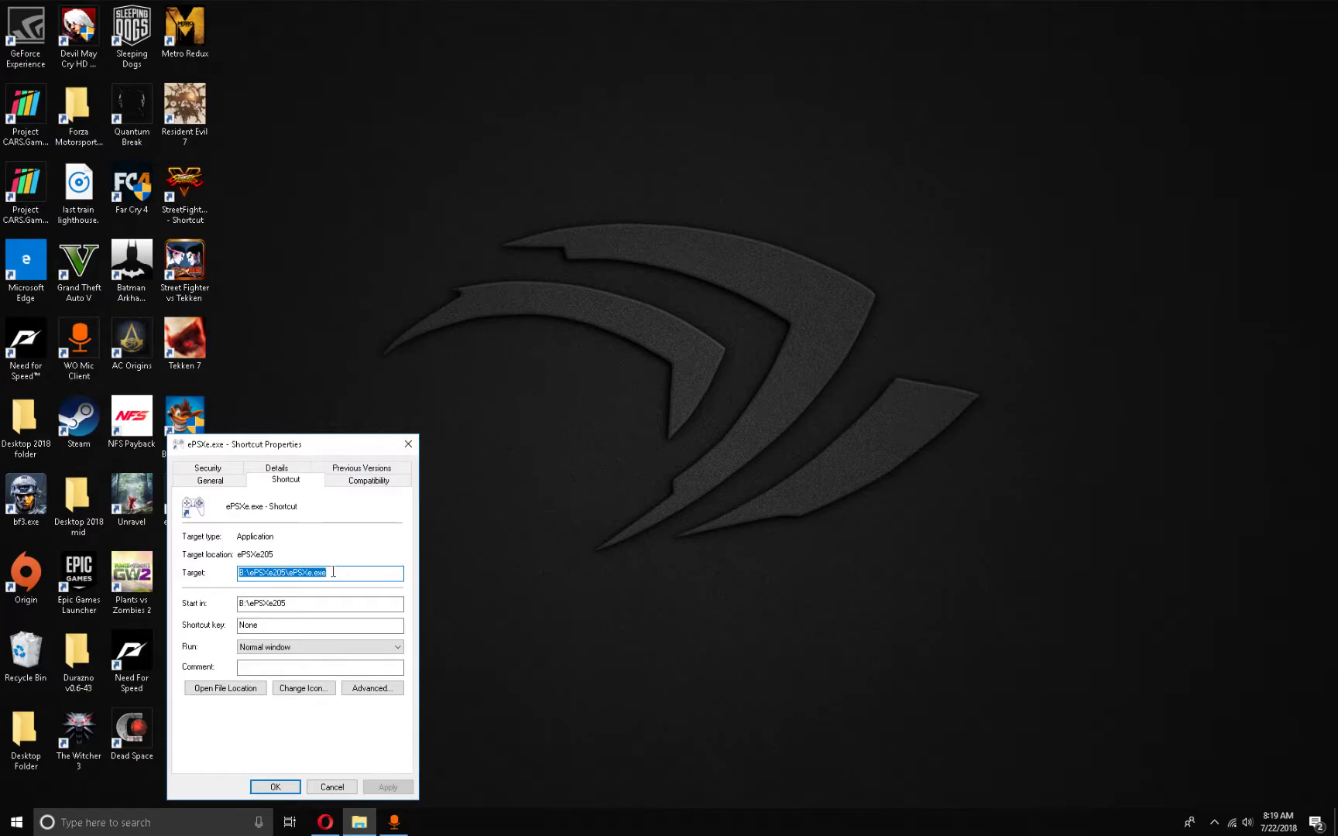
{"action": "left_click", "coordinate": [376, 572]}
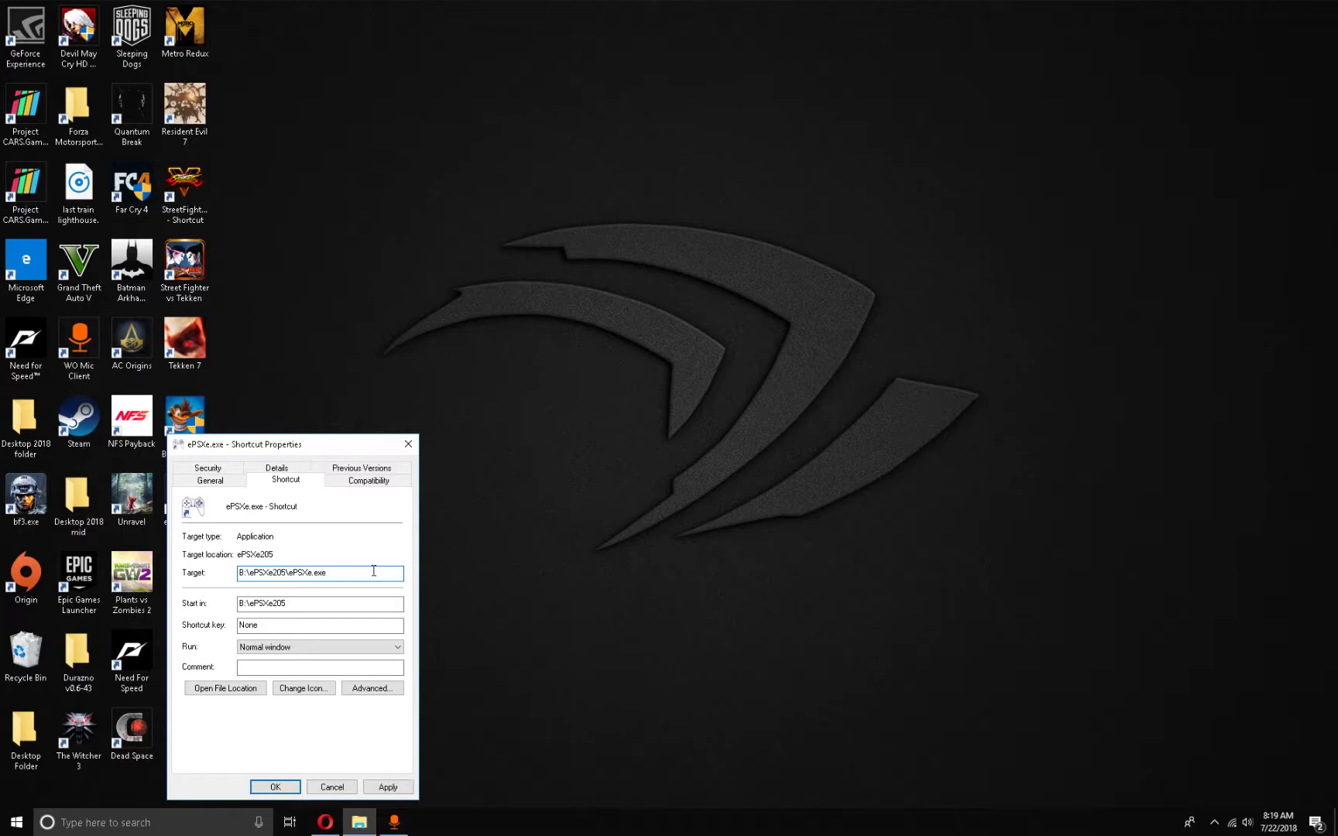
{"action": "type", "text": "-loa"}
{"action": "type", "text": "dbin"}
{"action": "left_click_drag", "start_coordinate": [282, 446], "coordinate": [423, 324]}
{"action": "type", "text": "\""}
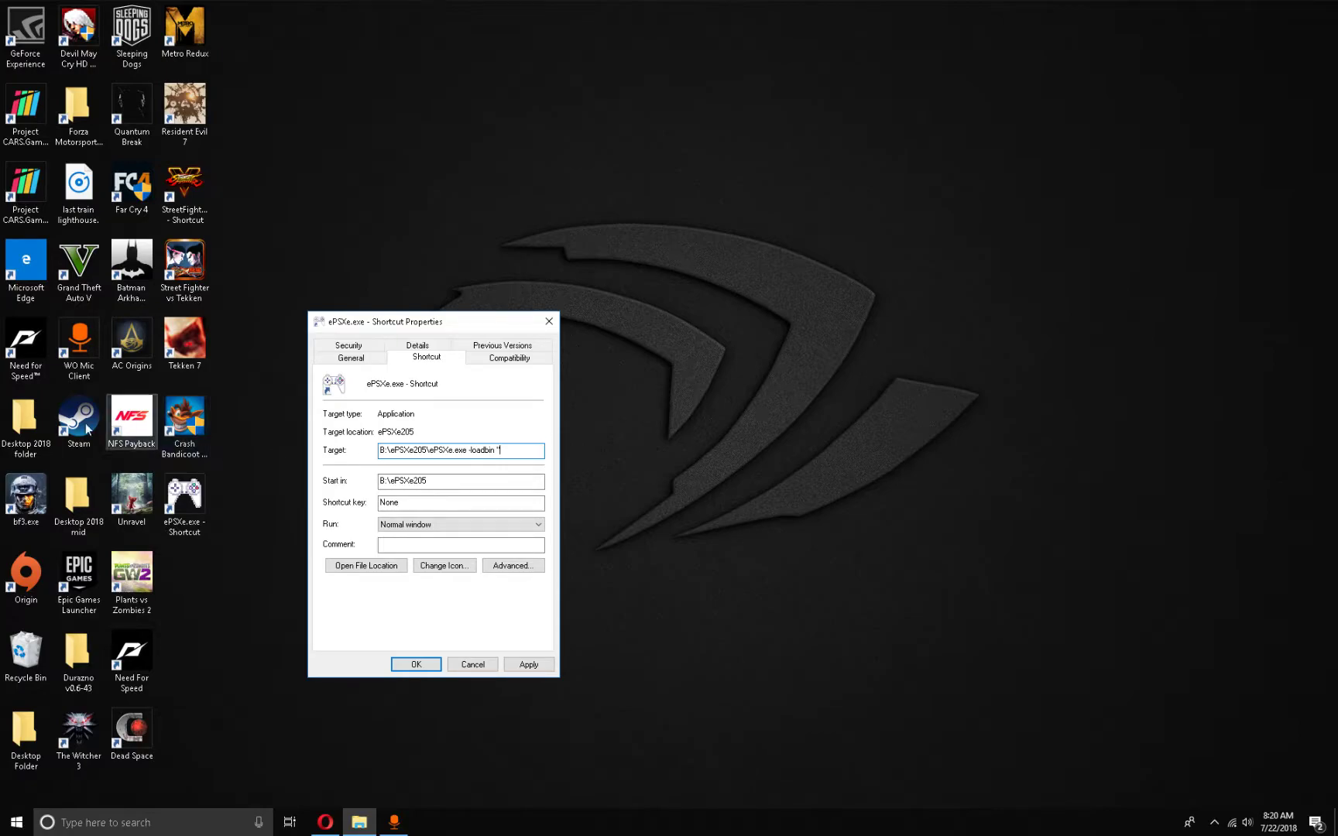
{"action": "double_click", "coordinate": [78, 500]}
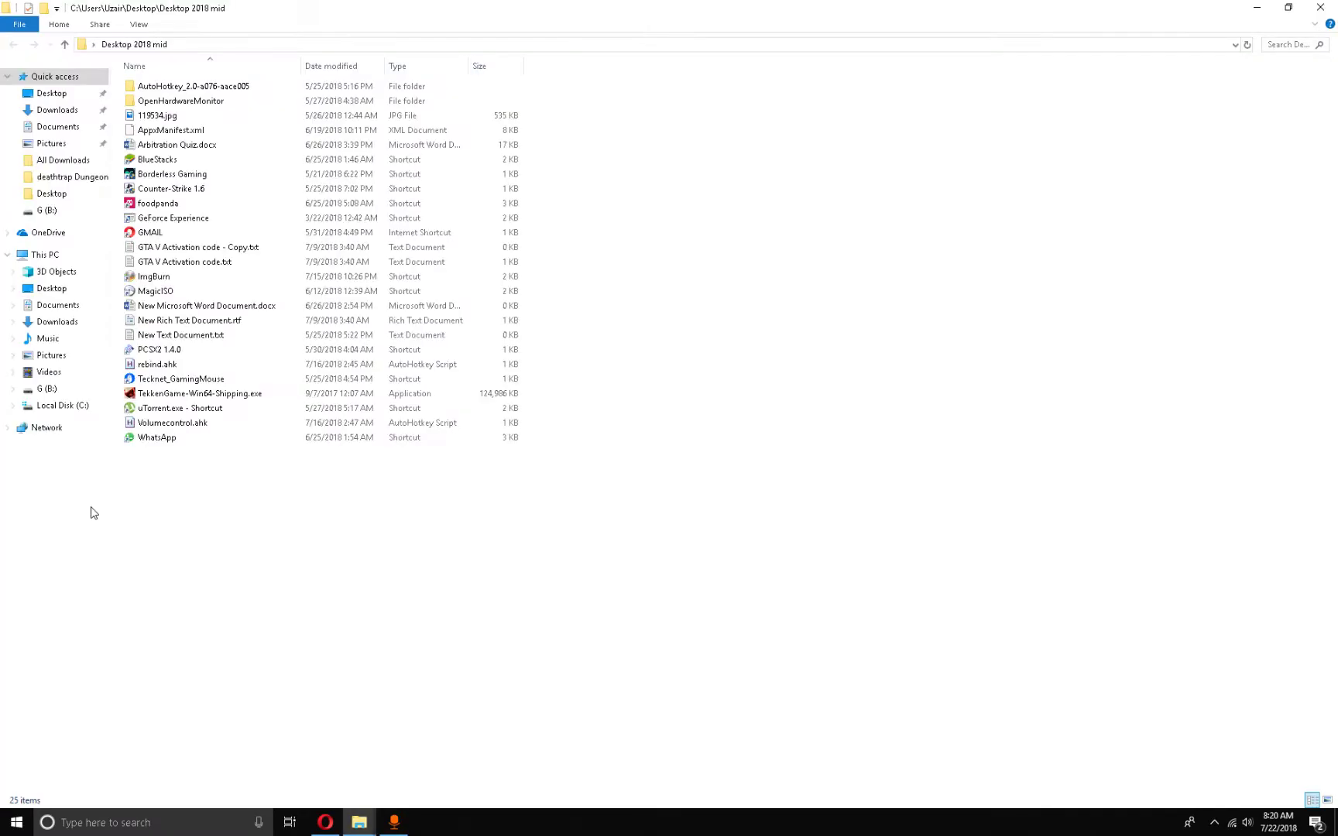
Open the Properties of Deathtrap Dungeon.bin in G (B:)\deathtrap Dungeon USA
{"action": "left_click", "coordinate": [46, 255]}
{"action": "double_click", "coordinate": [168, 203]}
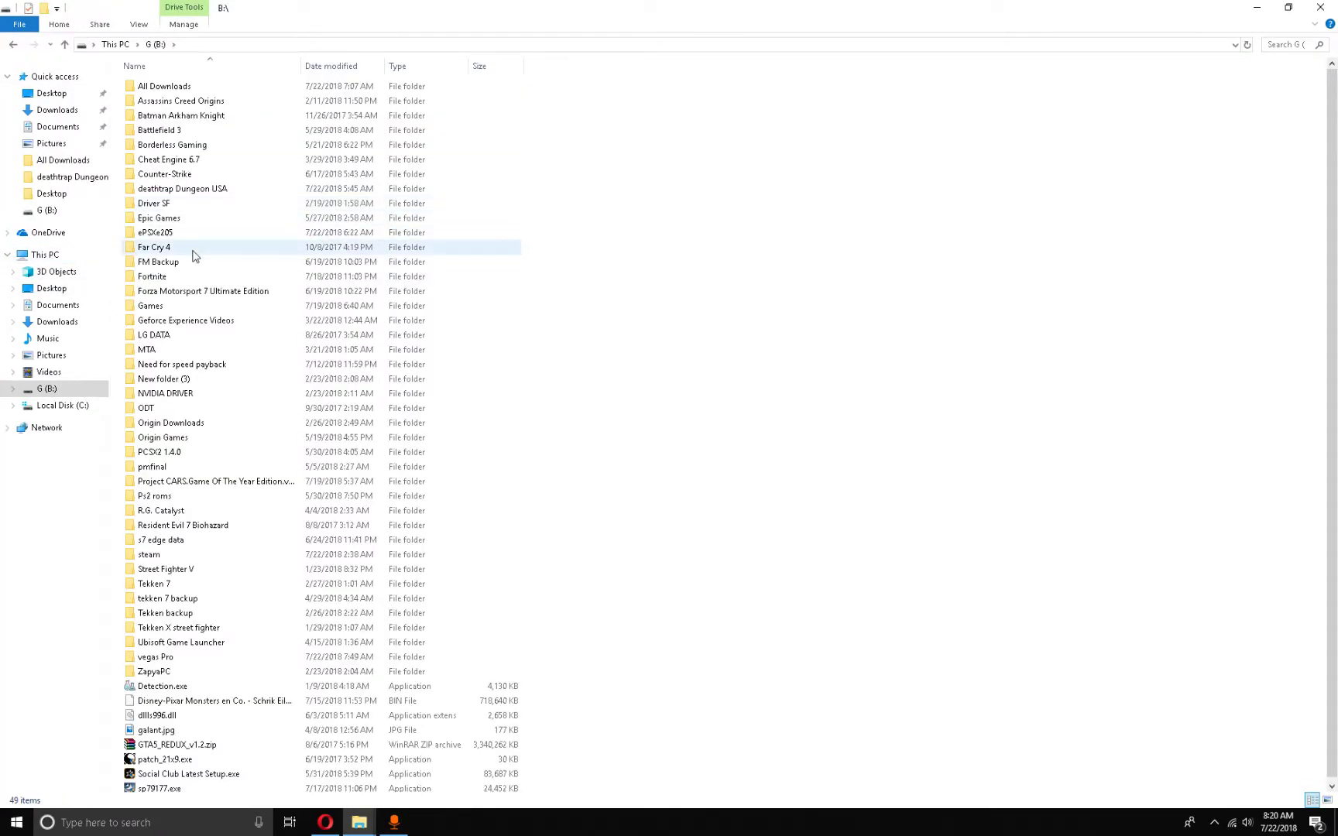
{"action": "left_click", "coordinate": [168, 191]}
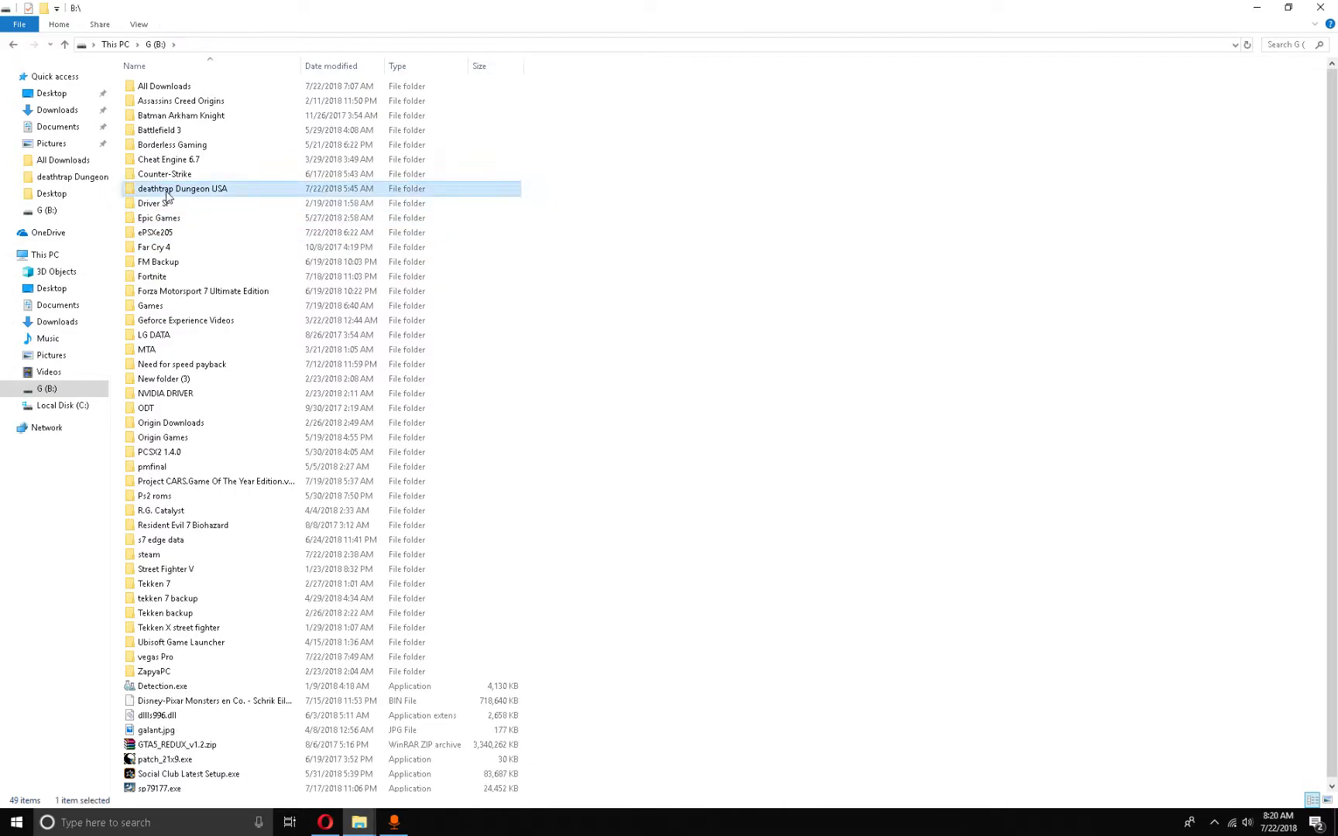
{"action": "double_click", "coordinate": [225, 189]}
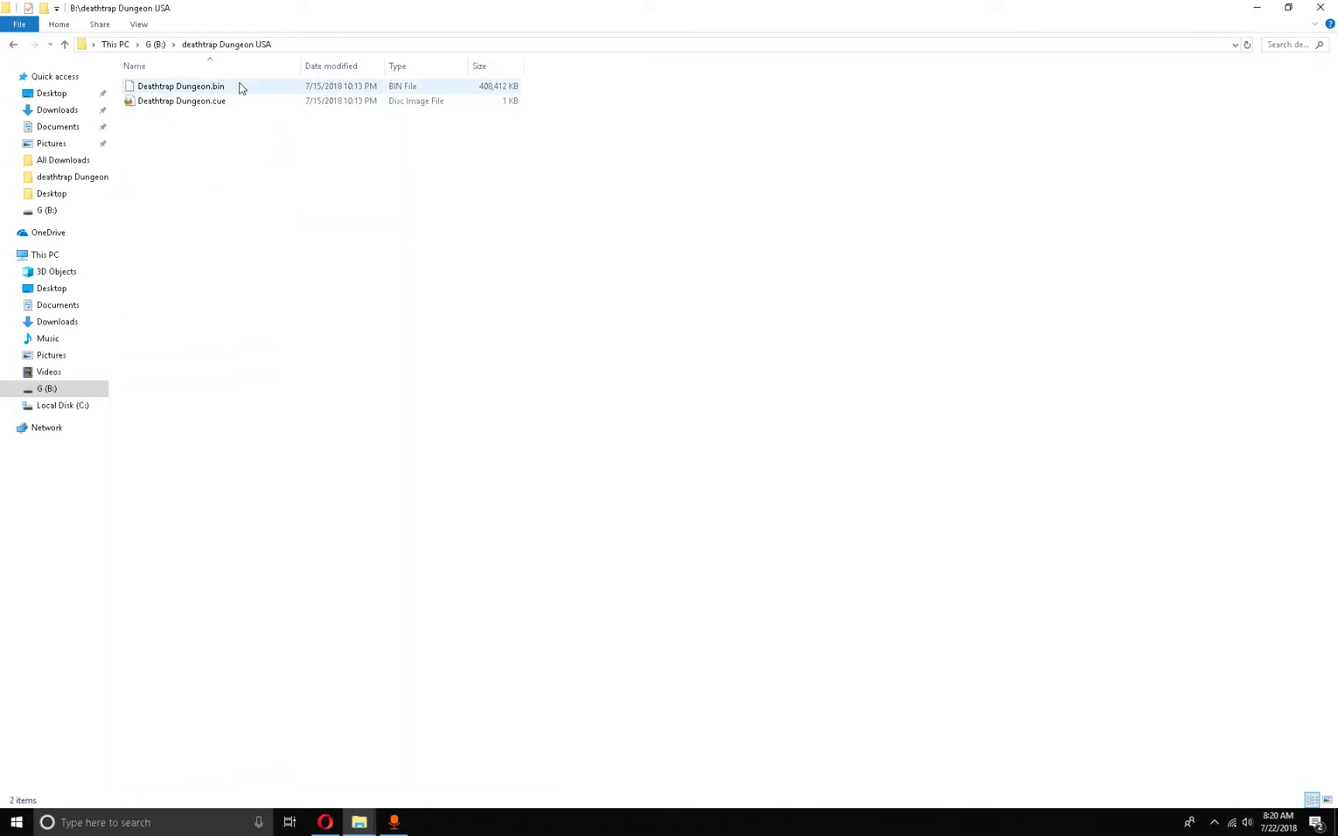
{"action": "right_click", "coordinate": [202, 89]}
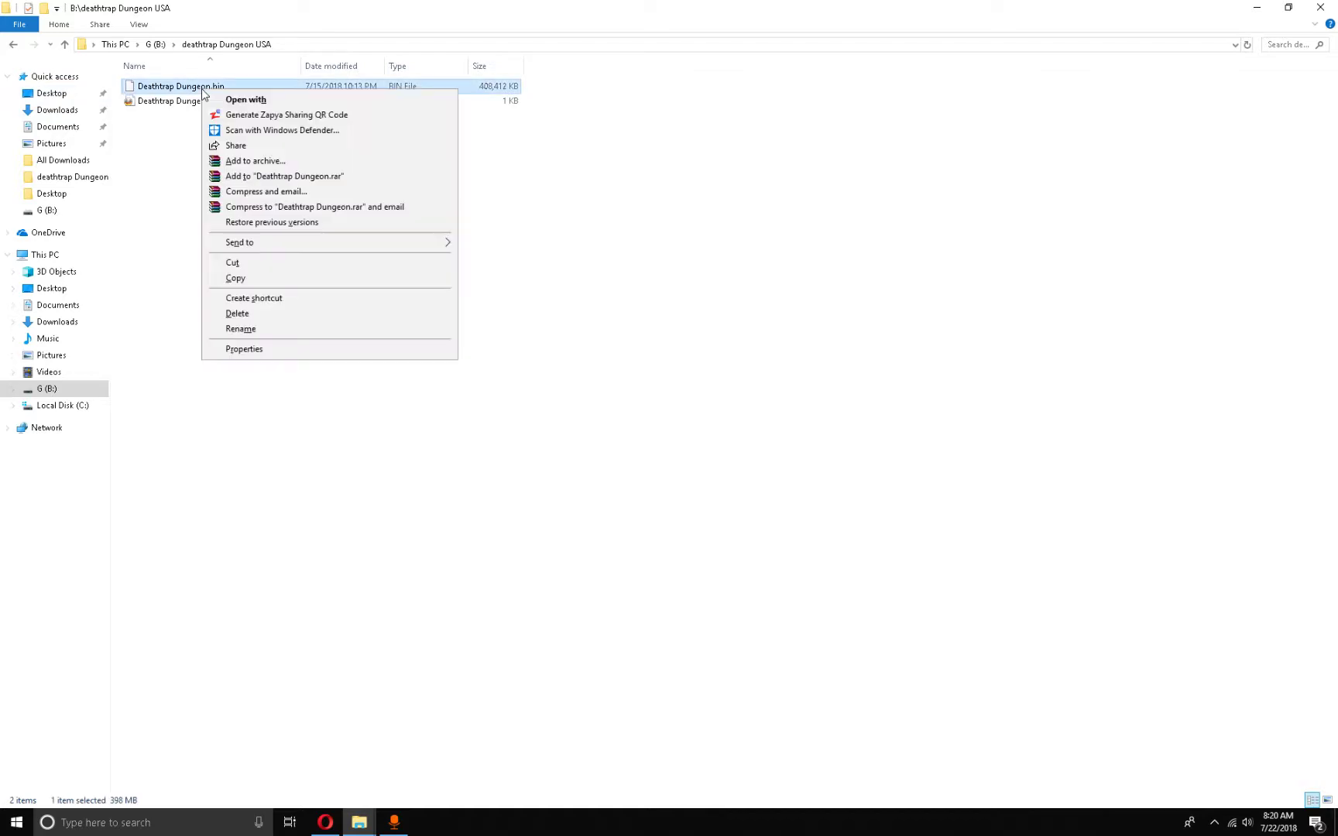
{"action": "left_click", "coordinate": [256, 350]}
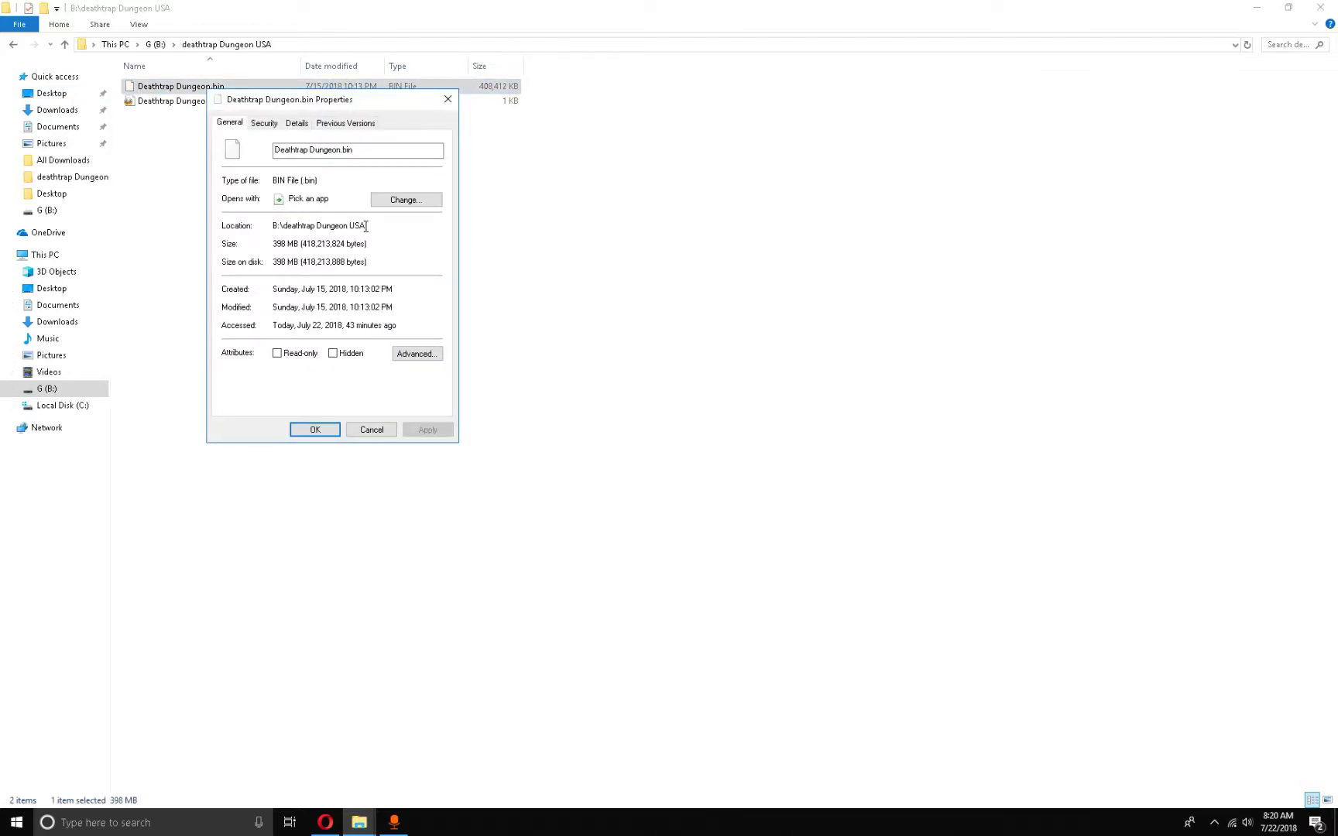
Copy the location B:\deathtrap Dungeon USA and return to the shortcut's properties
{"action": "left_click_drag", "start_coordinate": [367, 226], "coordinate": [271, 227]}
{"action": "right_click", "coordinate": [319, 228]}
{"action": "left_click", "coordinate": [350, 276]}
{"action": "left_click", "coordinate": [360, 821]}
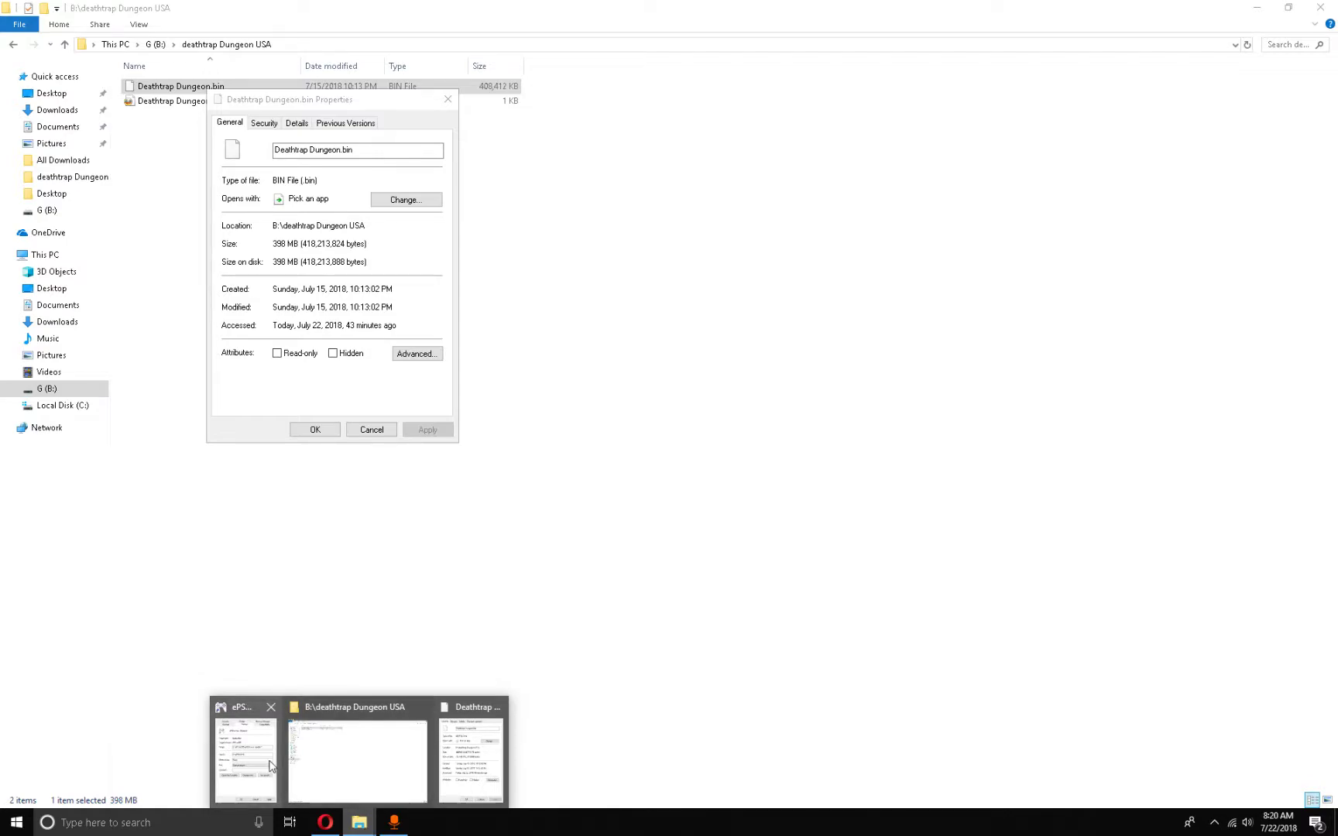
{"action": "left_click", "coordinate": [247, 749]}
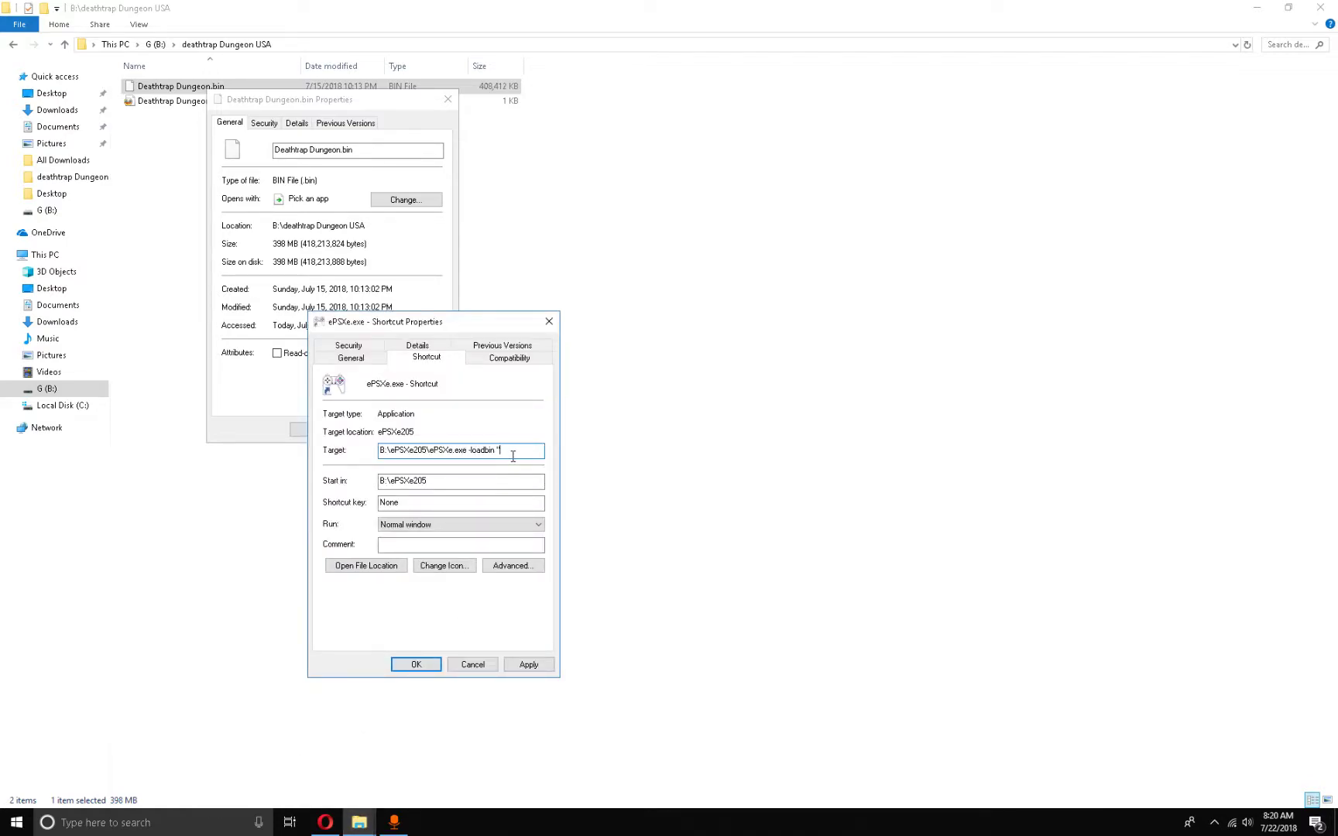
Paste the folder into Target, close the .bin Properties, and finish with \Deathtrap Dungeon.bin" -nogui
{"action": "key", "text": "ctrl+v"}
{"action": "left_click_drag", "start_coordinate": [381, 100], "coordinate": [209, 164]}
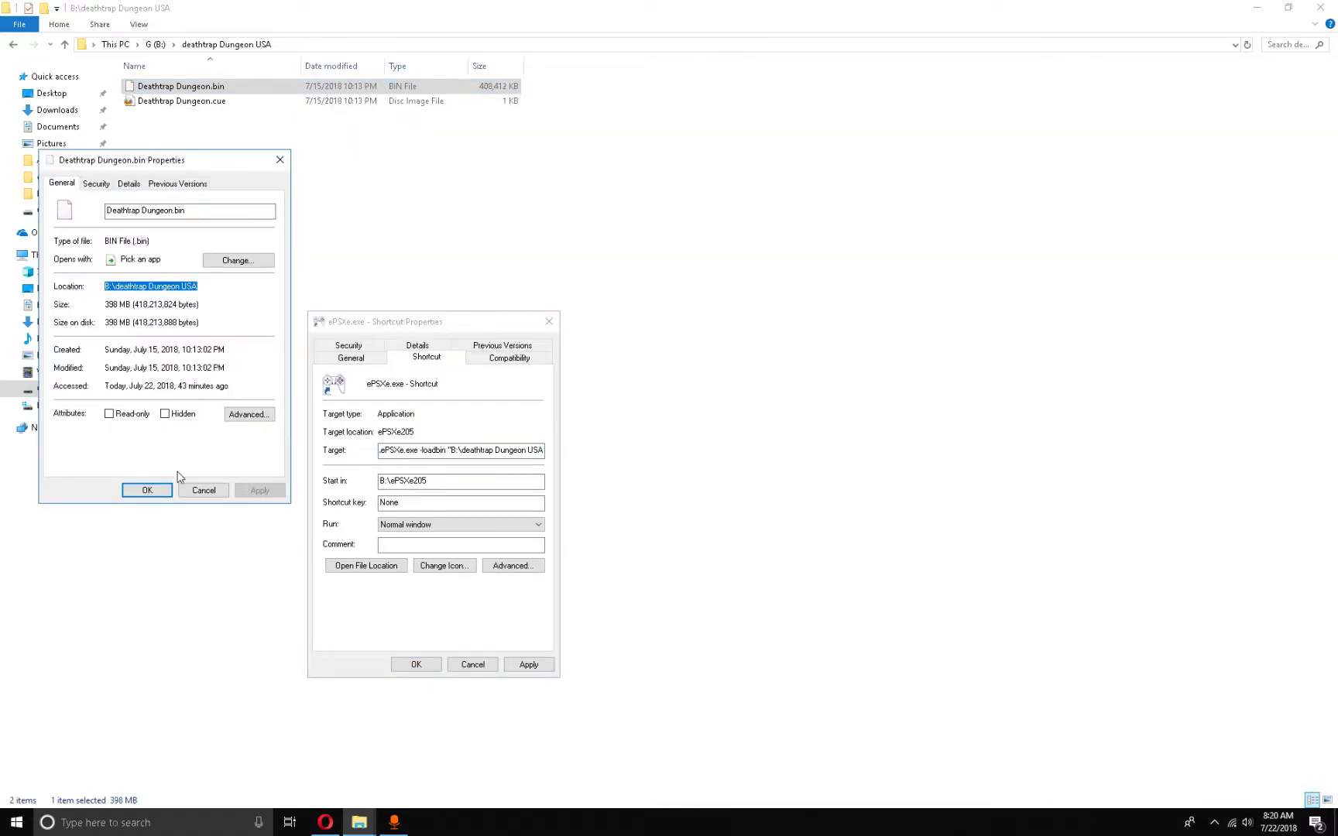
{"action": "left_click", "coordinate": [147, 498]}
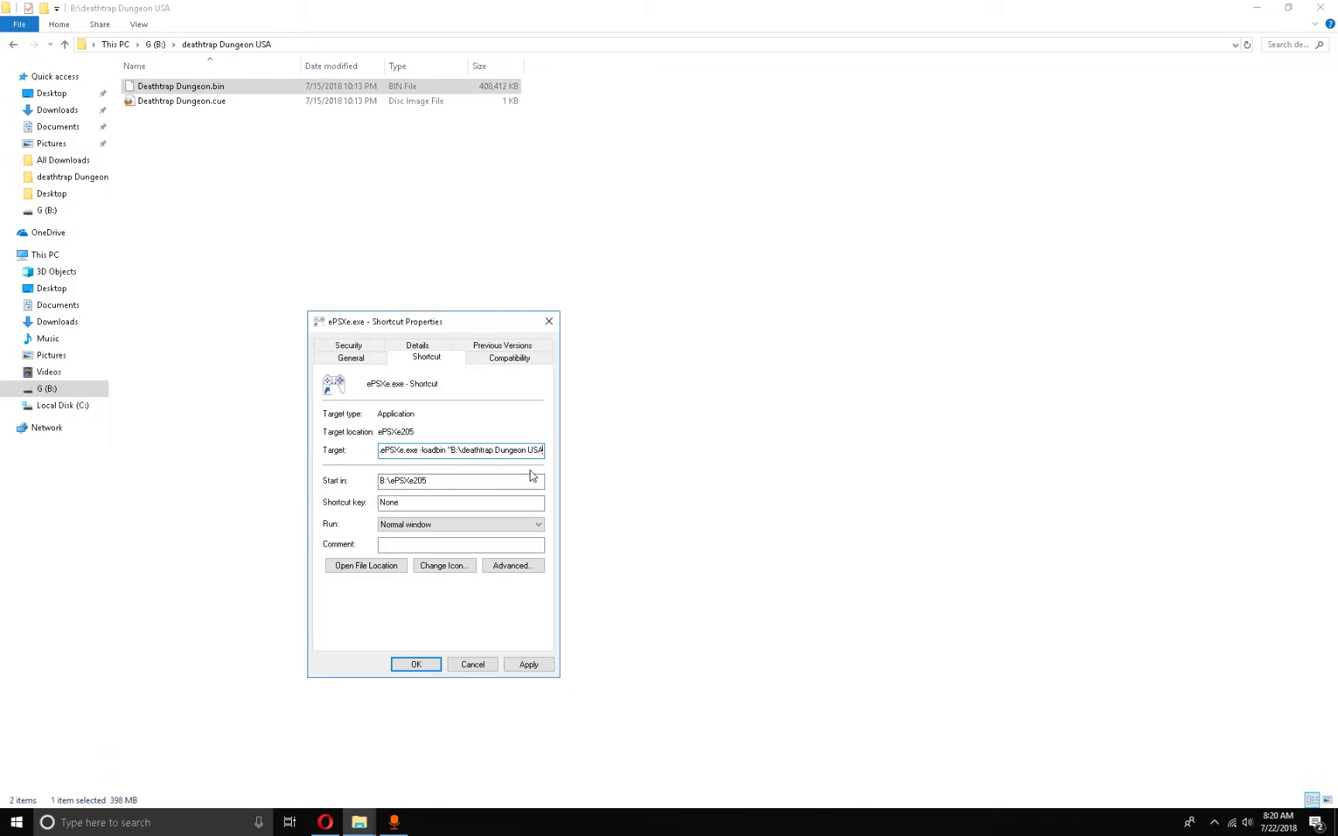
{"action": "type", "text": "\\"}
{"action": "type", "text": "Deathtra"}
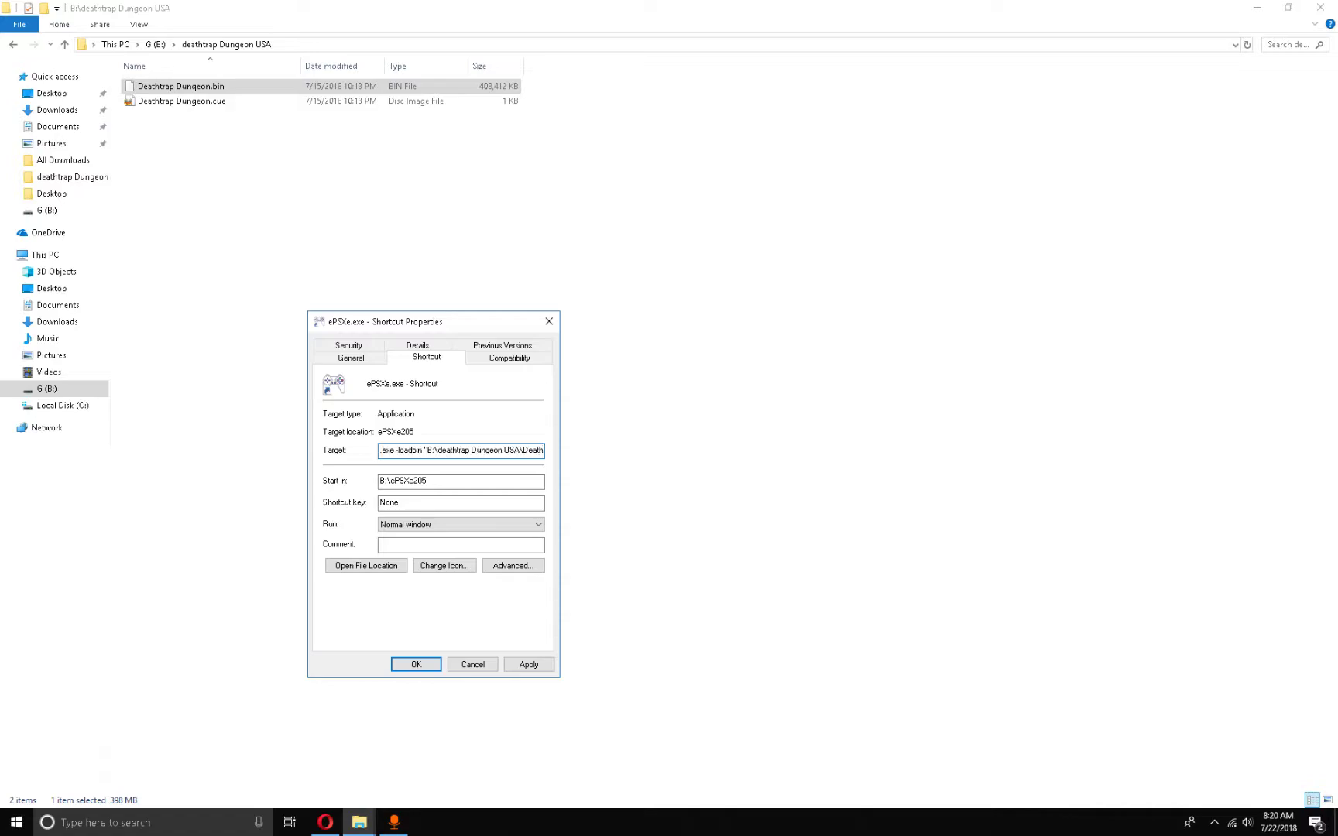
{"action": "type", "text": "p"}
{"action": "type", "text": " Dungeon USA\\Deathtrap Dungeon"}
{"action": "type", "text": ".bin"}
{"action": "type", "text": "\""}
{"action": "type", "text": "\""}
{"action": "type", "text": " -"}
{"action": "type", "text": "nogui"}
{"action": "mouse_move", "coordinate": [535, 450]}
{"action": "left_mouse_down"}
{"action": "mouse_move", "coordinate": [315, 456]}
{"action": "mouse_move", "coordinate": [526, 451]}
{"action": "left_mouse_up"}
Review the Target and correct the Deathtrap Dungeon file extension back to .bin
{"action": "left_click", "coordinate": [428, 457]}
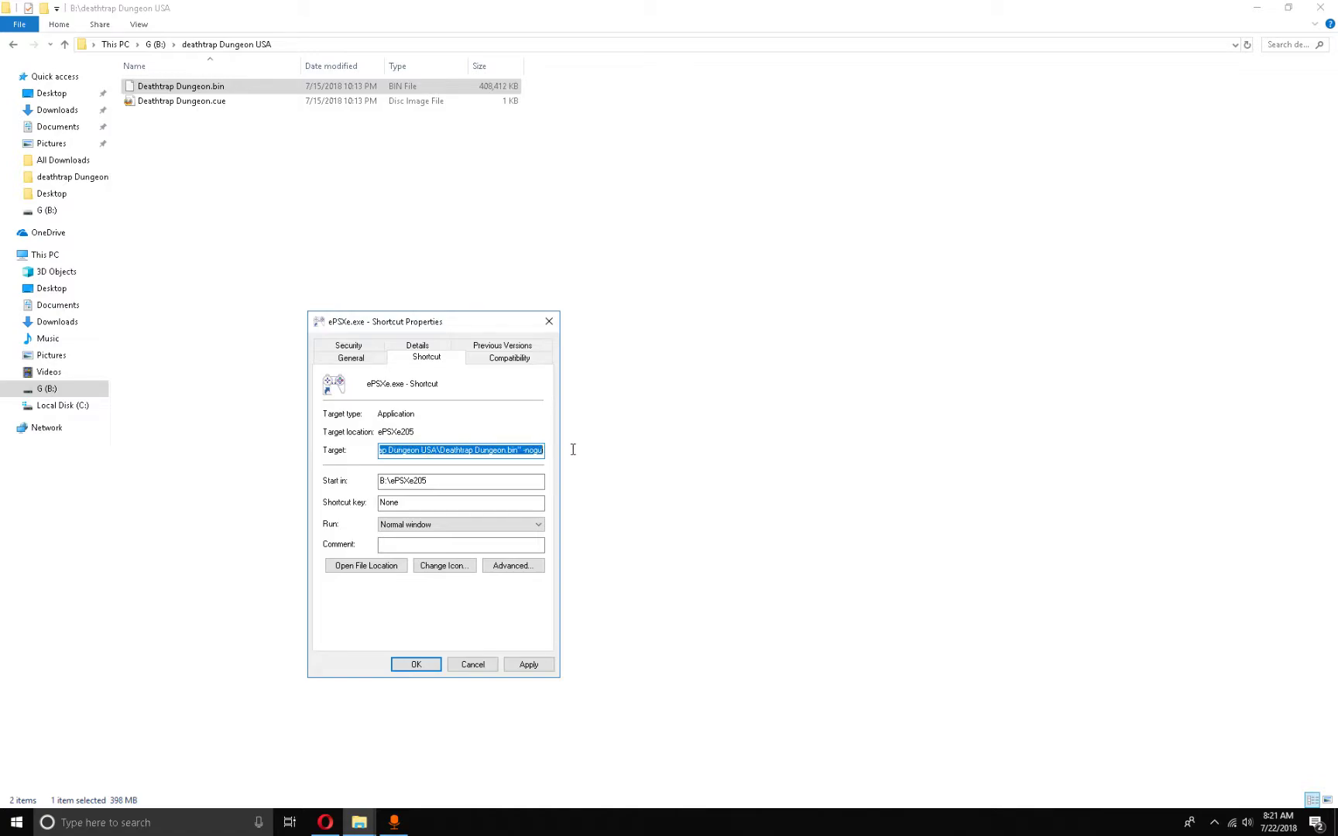
{"action": "left_click", "coordinate": [435, 449]}
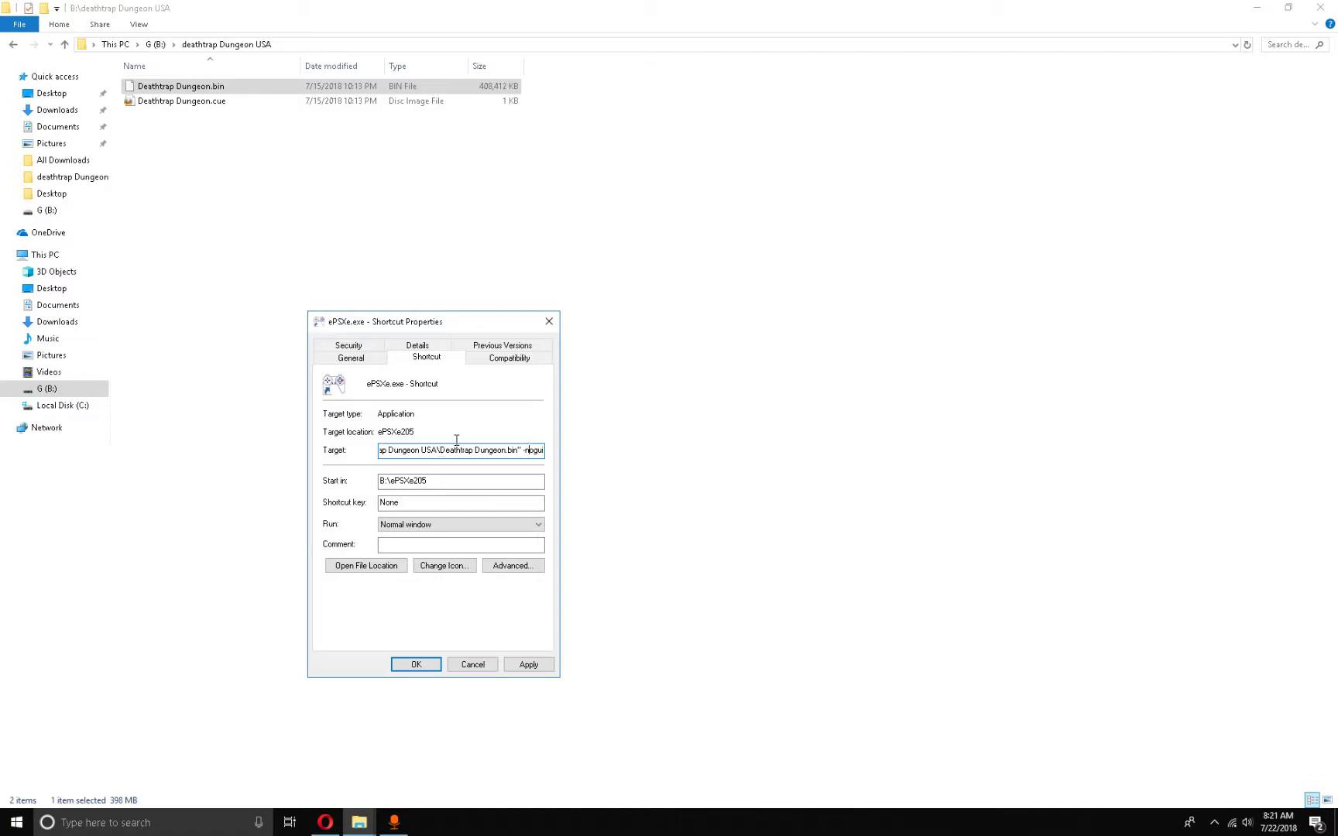
{"action": "left_click", "coordinate": [519, 450]}
{"action": "key", "text": "BackSpace"}
{"action": "key", "text": "BackSpace"}
{"action": "key", "text": "BackSpace"}
{"action": "type", "text": "iso"}
{"action": "key", "text": "BackSpace"}
{"action": "key", "text": "BackSpace"}
{"action": "key", "text": "BackSpace"}
{"action": "type", "text": "bin"}
Apply the new Target, close Shortcut Properties, and close the folder window
{"action": "left_click", "coordinate": [528, 665]}
{"action": "left_click", "coordinate": [416, 665]}
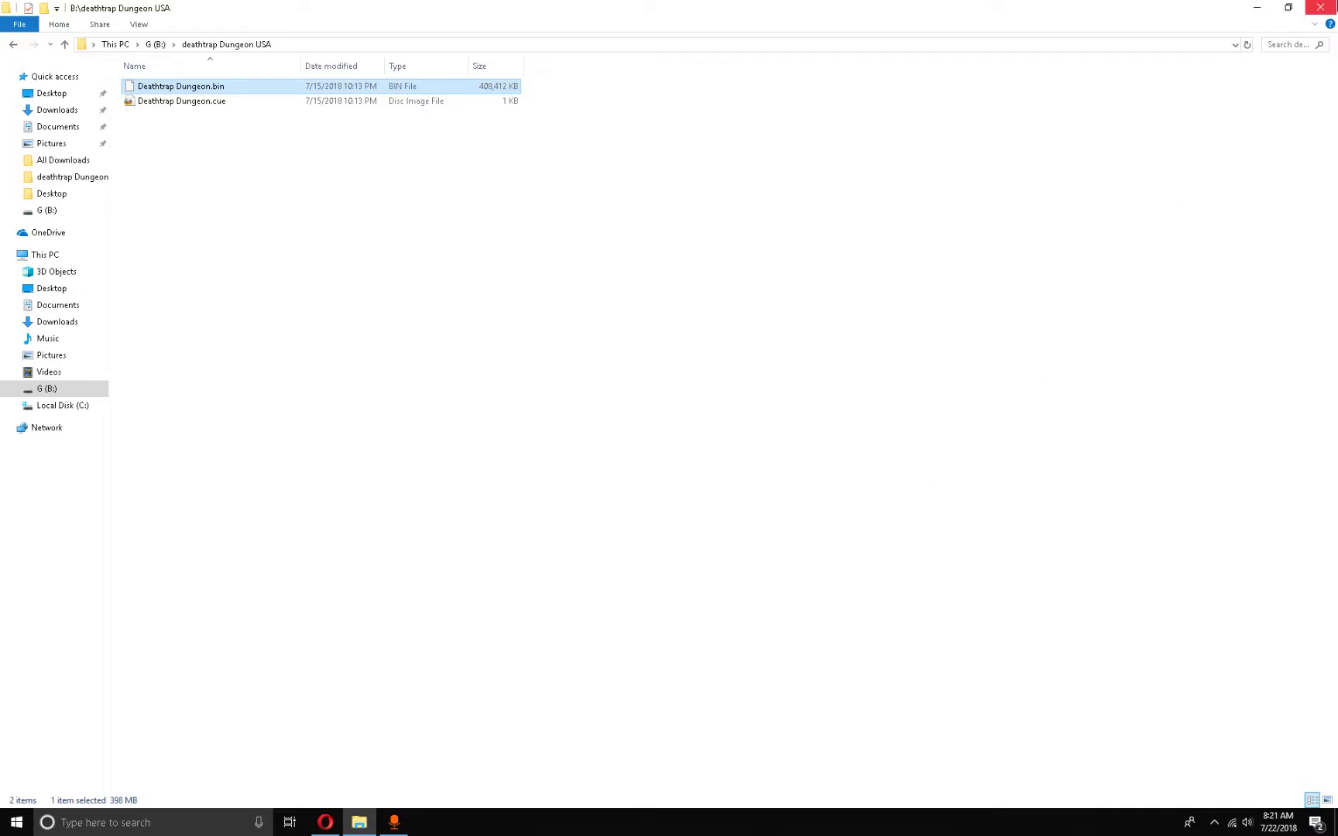
{"action": "left_click", "coordinate": [1320, 8]}
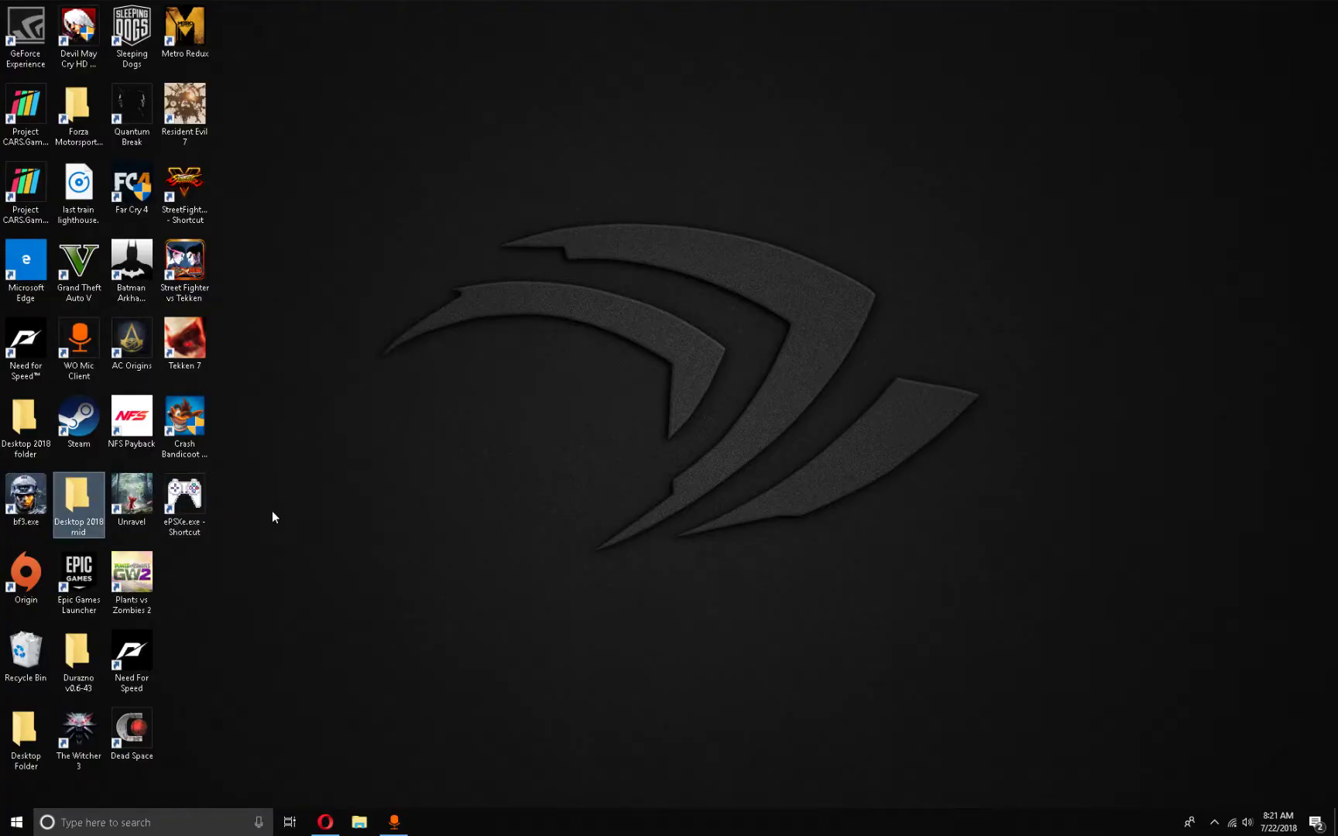
Select the ePSXe.exe - Shortcut icon on the desktop and bring up its actions menu
{"action": "left_click", "coordinate": [194, 509]}
{"action": "right_click", "coordinate": [194, 509]}
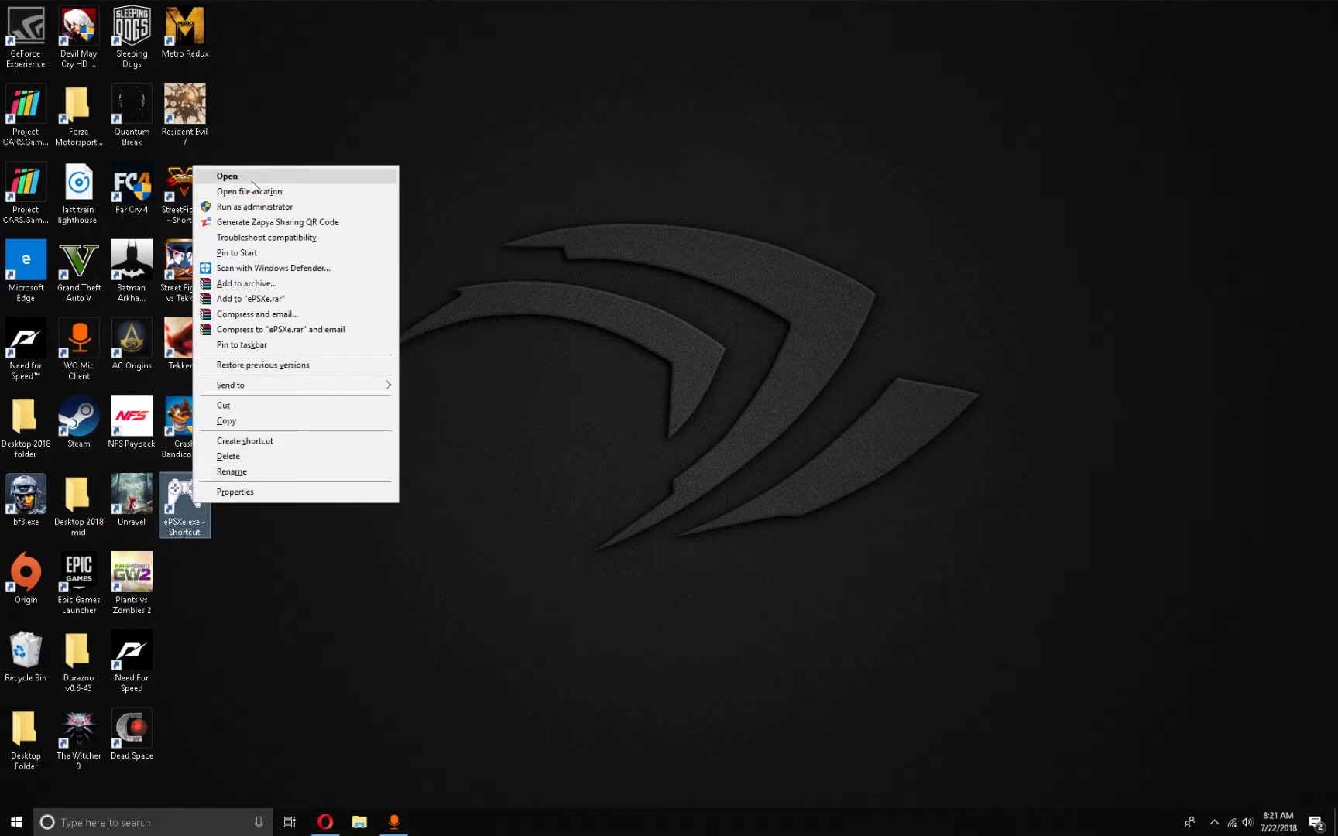